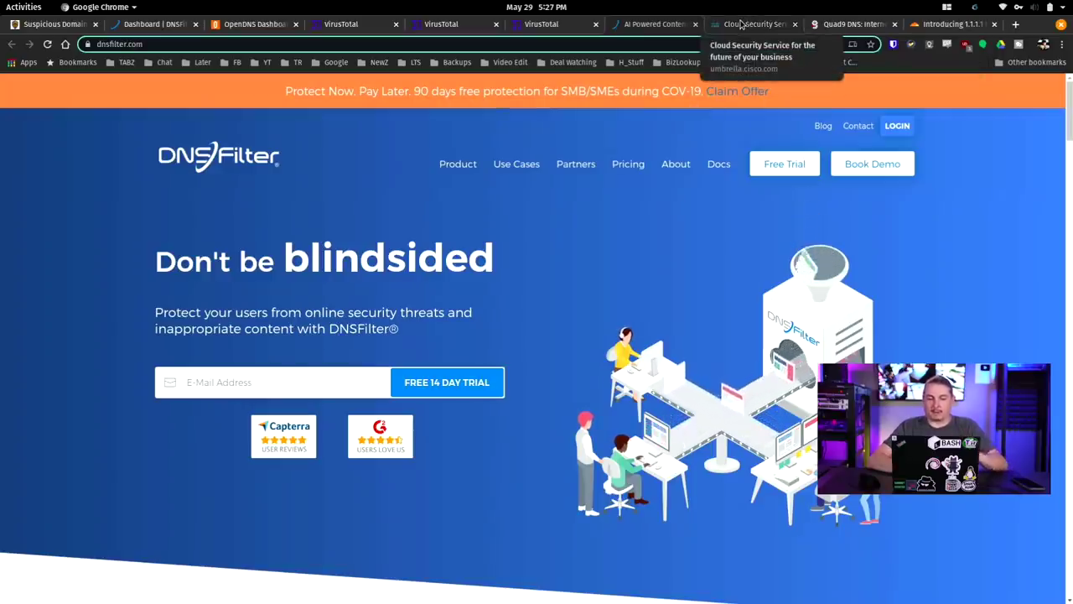
# - View the Cisco Umbrella, Quad9 and Cloudflare 1.1.1.1 for Families pages in turn
pyautogui.click(740, 23)
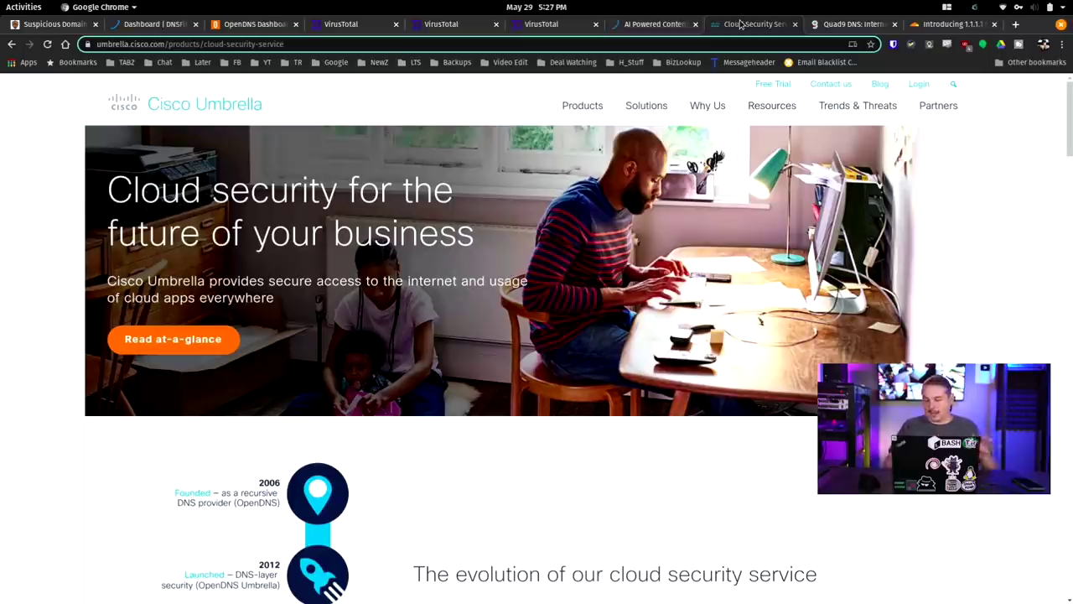
pyautogui.click(855, 24)
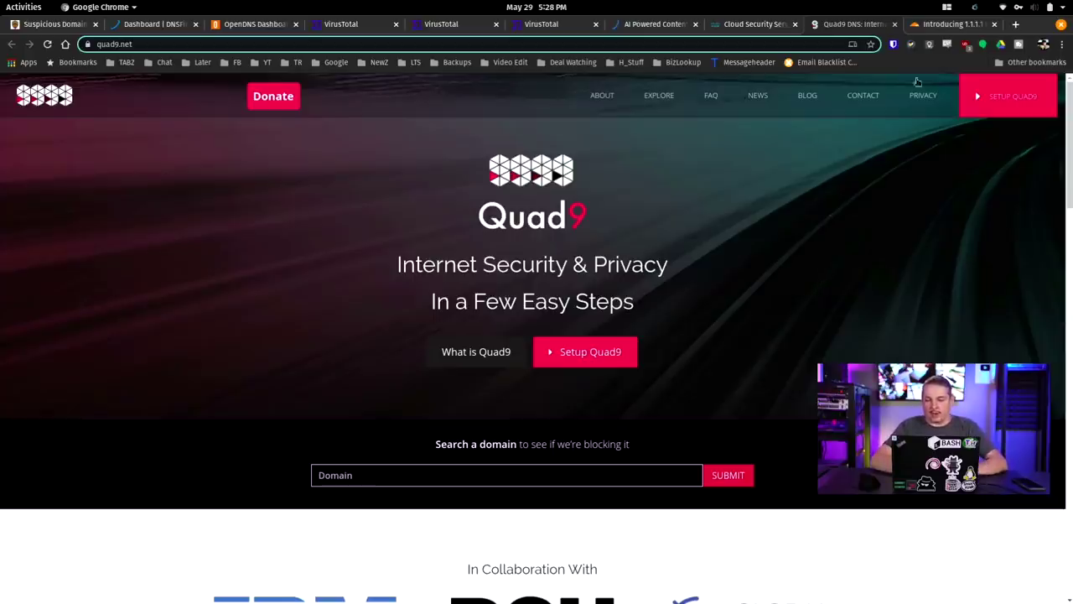
pyautogui.click(960, 26)
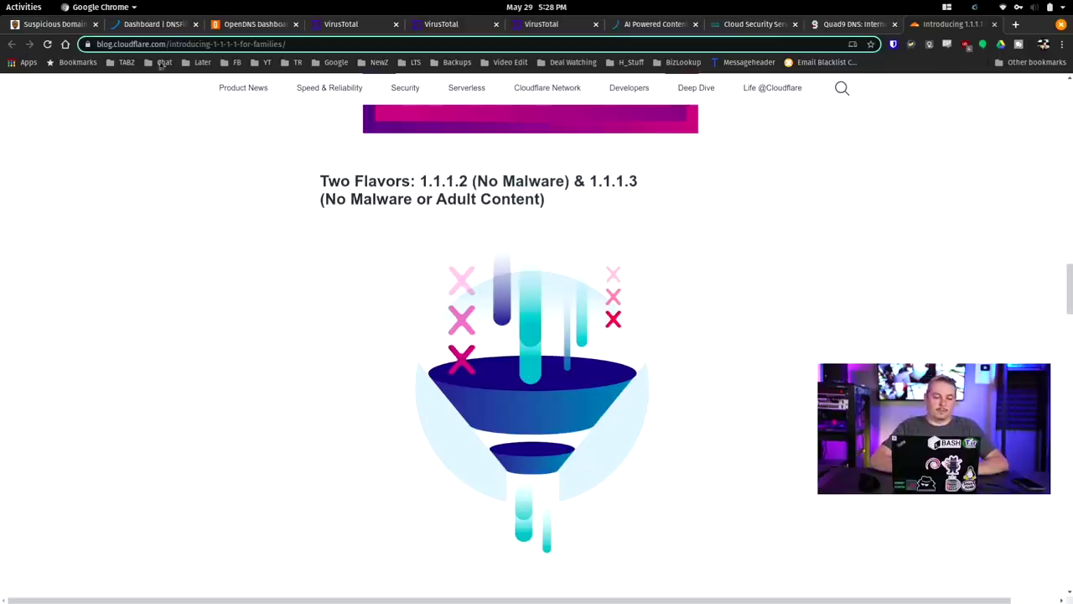
# - Review the Categories and Threats settings of the filtering policy in the DNSFilter dashboard
pyautogui.click(171, 28)
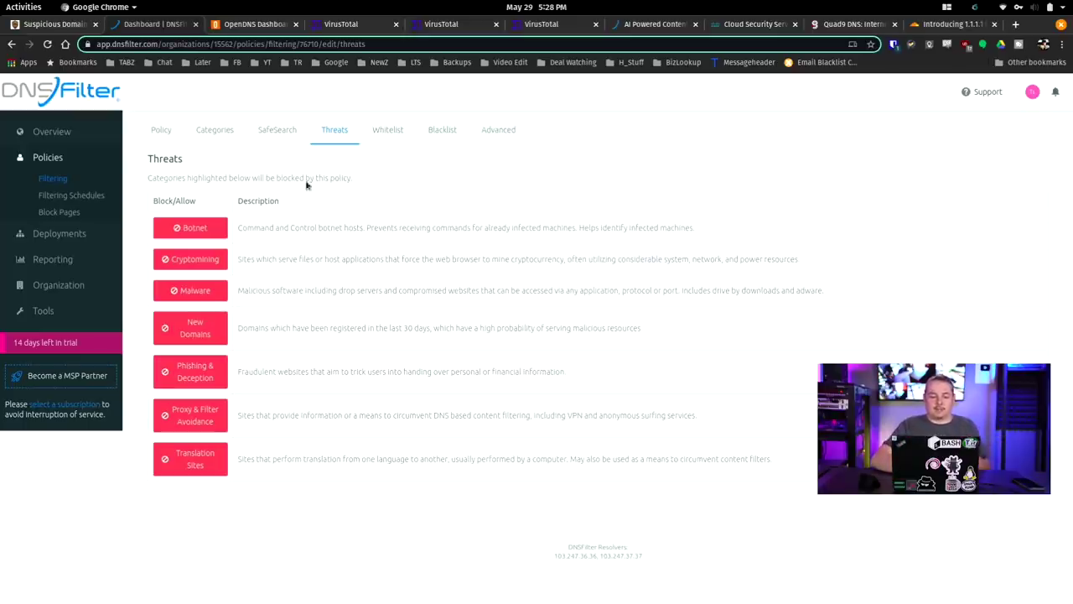
pyautogui.click(217, 131)
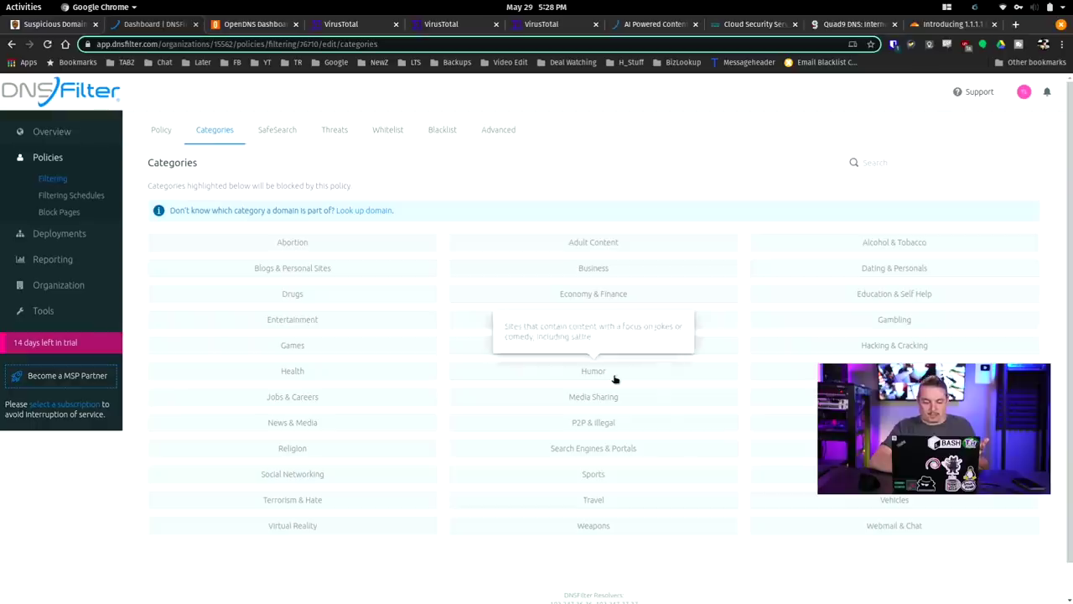
pyautogui.click(333, 131)
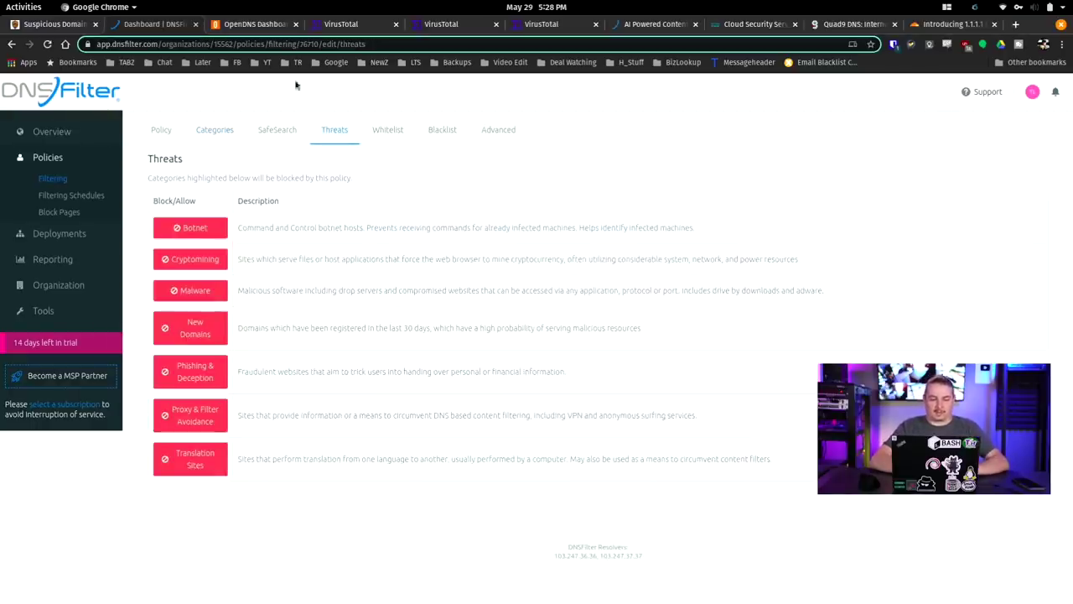
# - View the security settings in the OpenDNS dashboard and open its Web Content Filtering settings
pyautogui.click(251, 24)
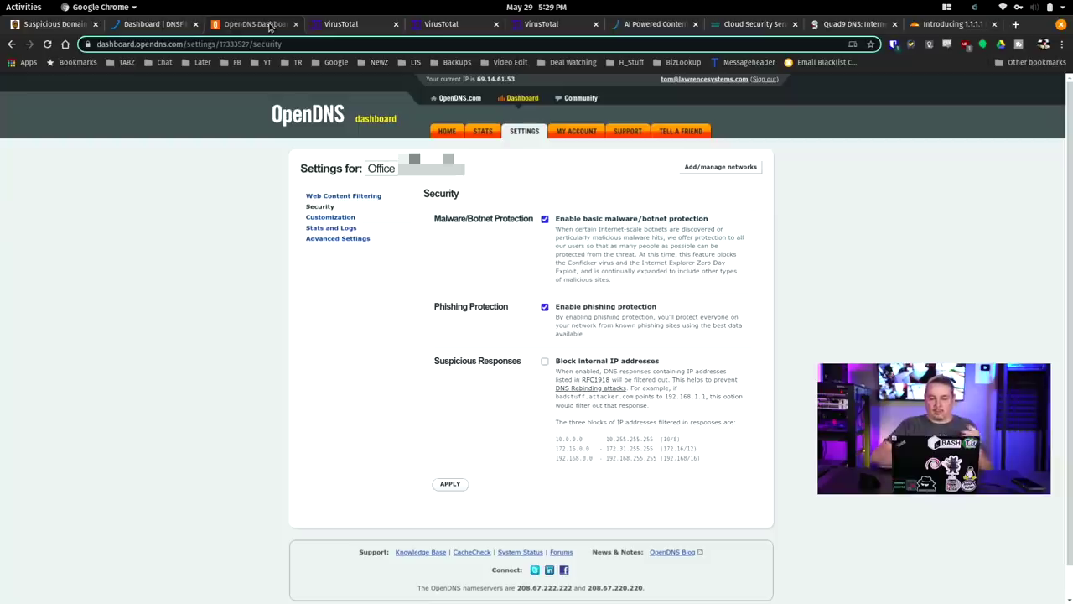
pyautogui.click(350, 197)
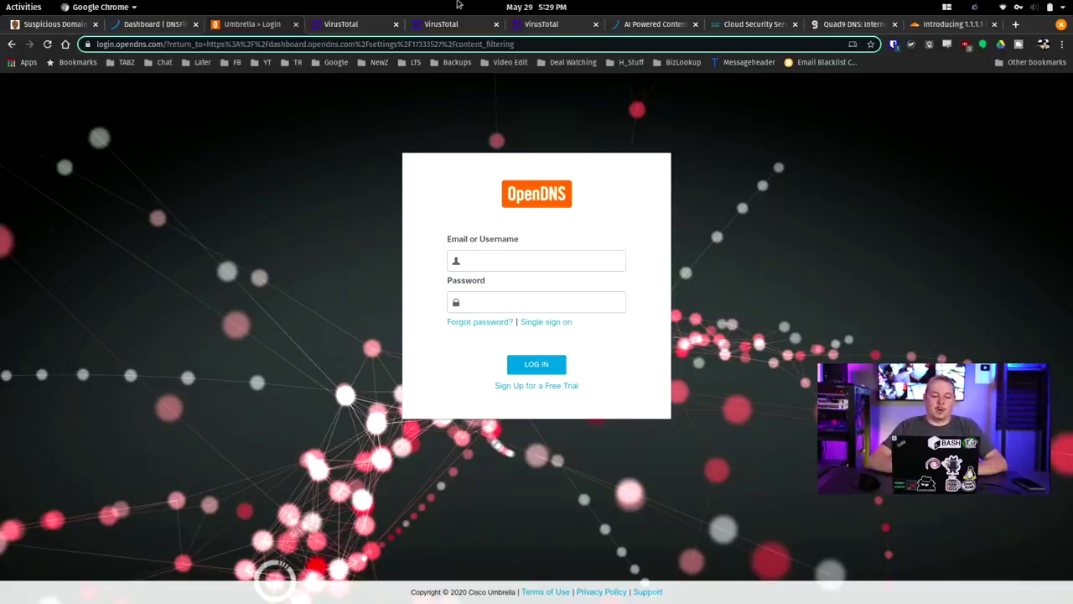
# - Show the SANS Suspicious Domains page and switch to the BulkDNS_Compare.sh script in the Terminal
pyautogui.click(46, 25)
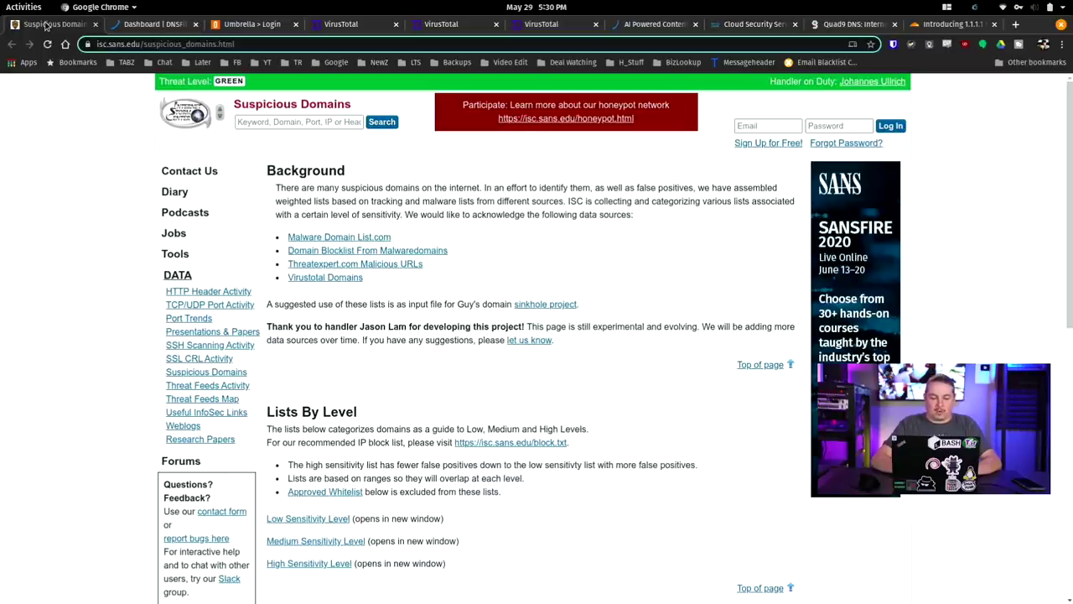
pyautogui.hotkey('alt', 'Tab')
pyautogui.press('Down')
pyautogui.press('Down')
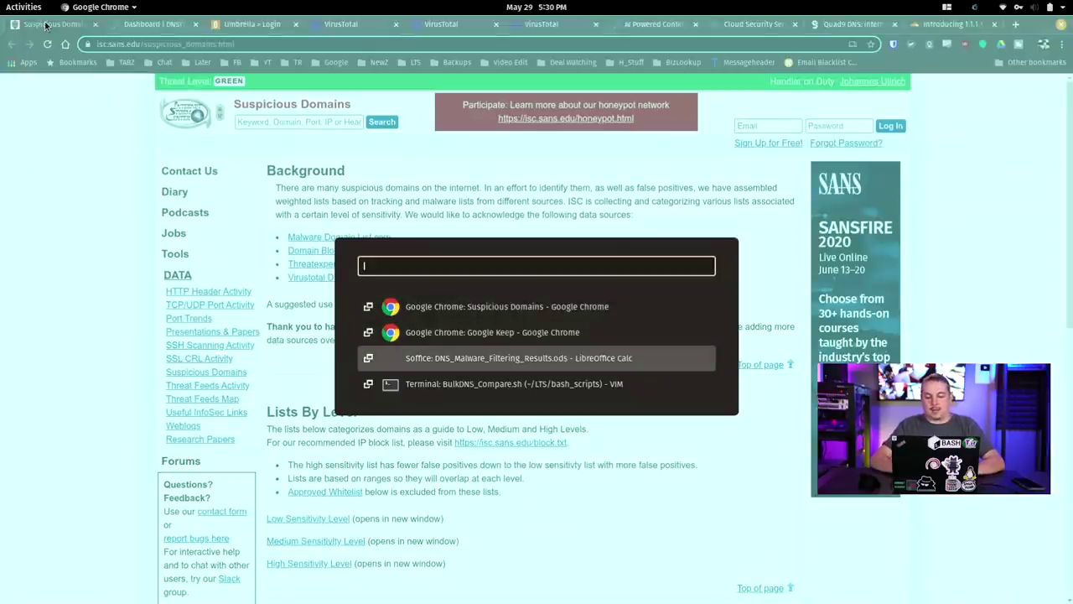
pyautogui.press('Down')
pyautogui.press('Return')
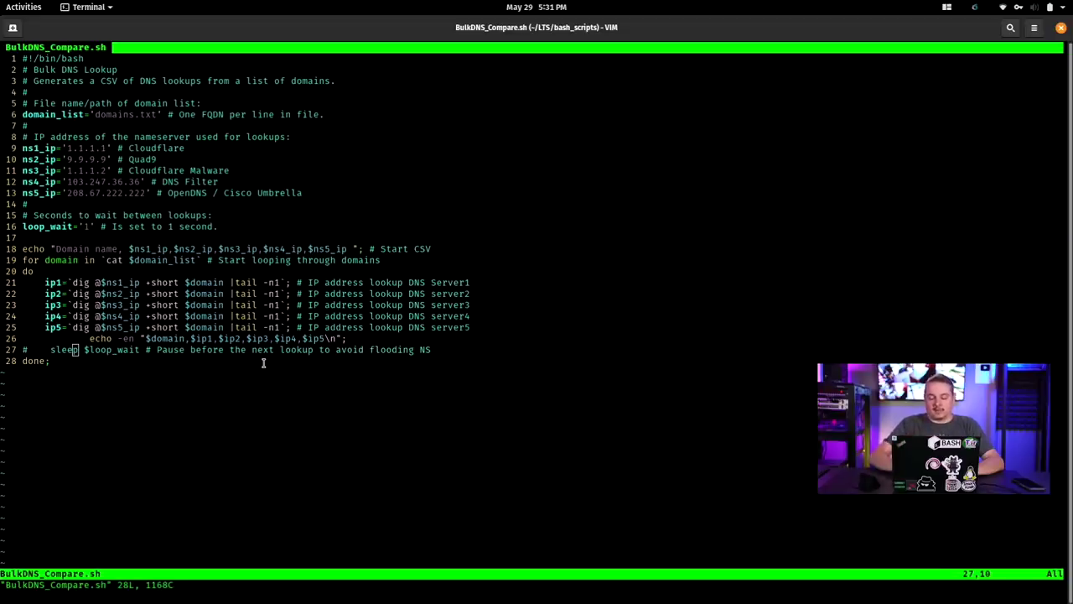
# - Switch to the DNS_Malware_Filtering_Results.ods spreadsheet in LibreOffice Calc
pyautogui.press('super+w')
pyautogui.press('Down')
pyautogui.press('Down')
pyautogui.press('Down')
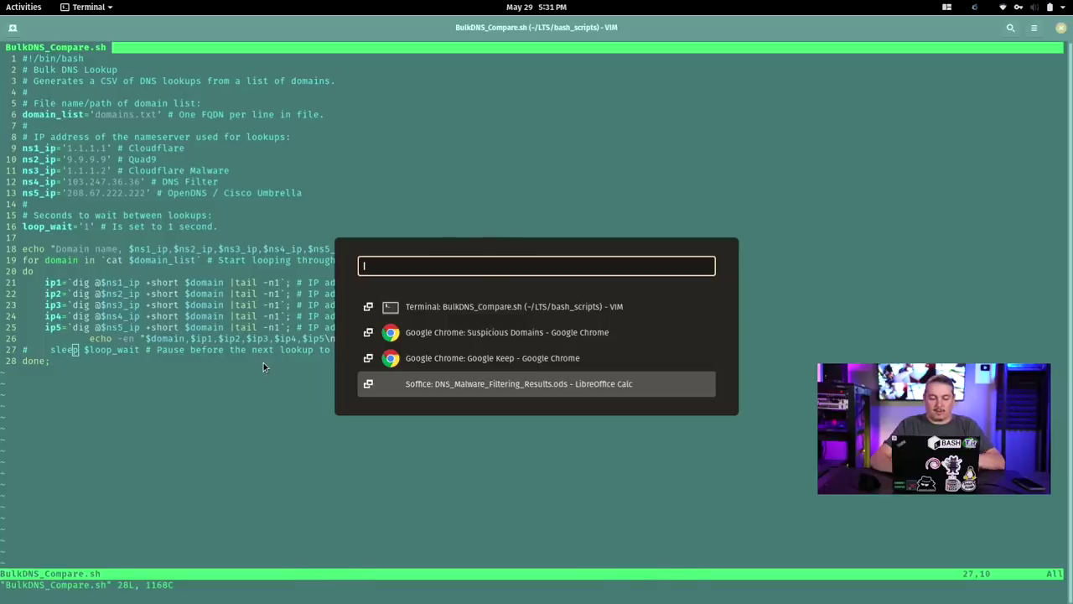
pyautogui.press('Return')
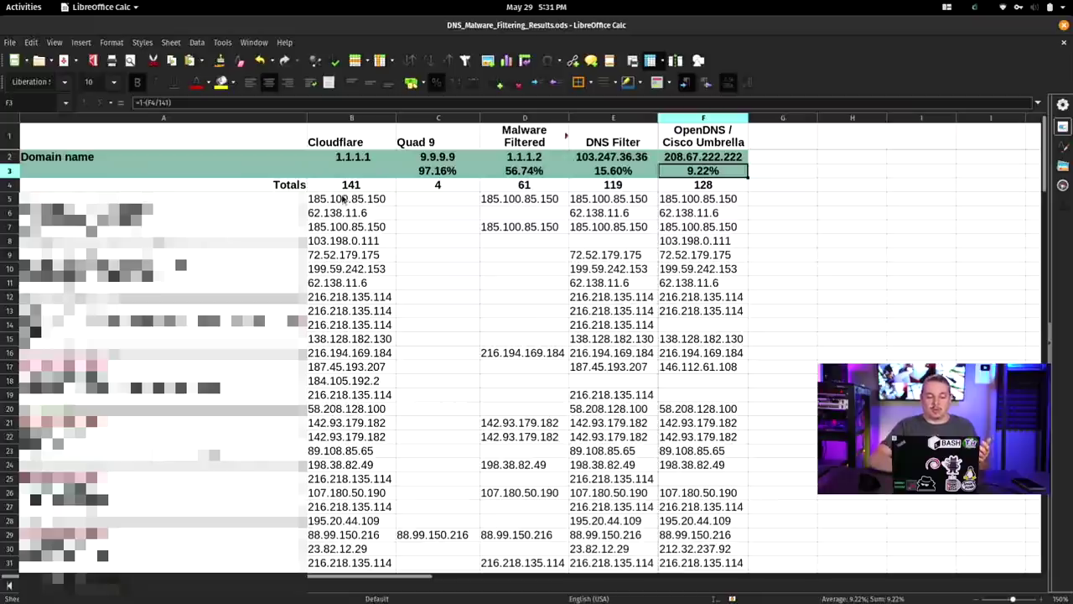
# - Examine the Cloudflare 1.1.1.1 lookup results and total alongside the filtering percentages of the other resolvers in row 3
pyautogui.click(343, 199)
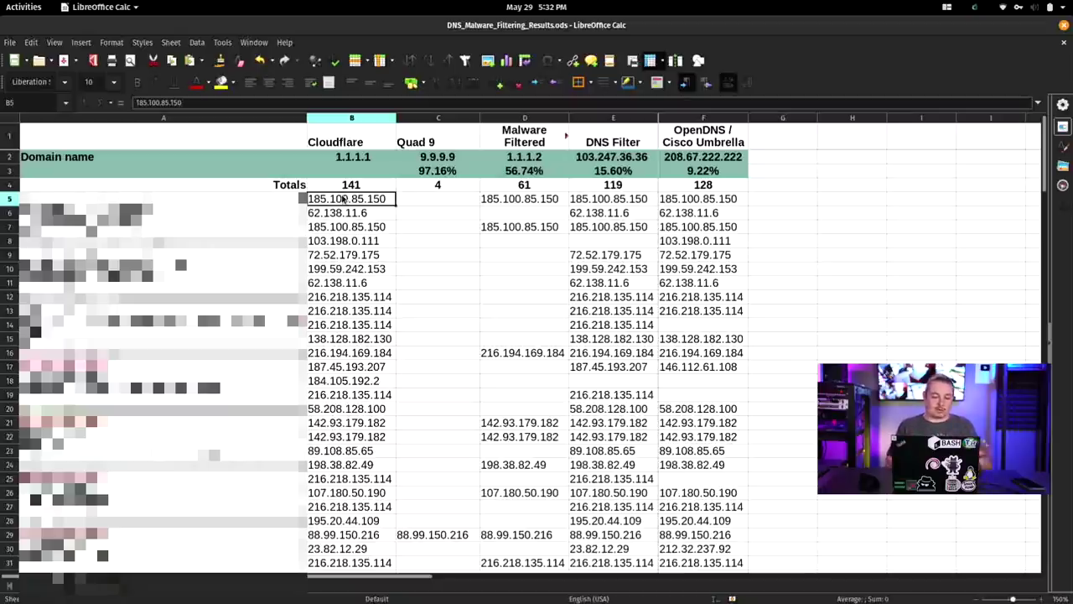
pyautogui.press('Up')
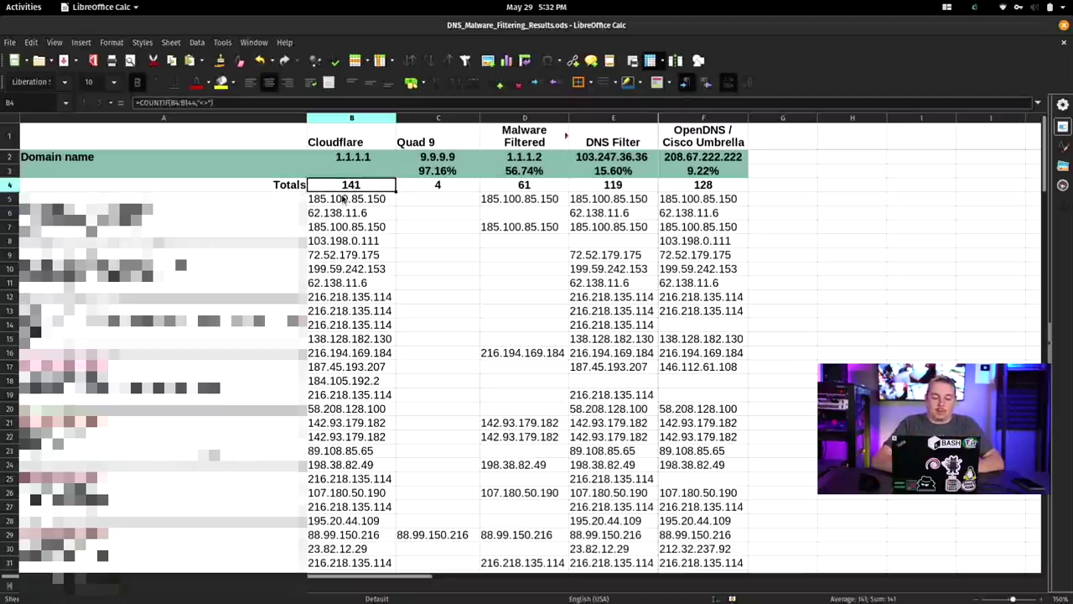
pyautogui.press('Up')
pyautogui.press('Right')
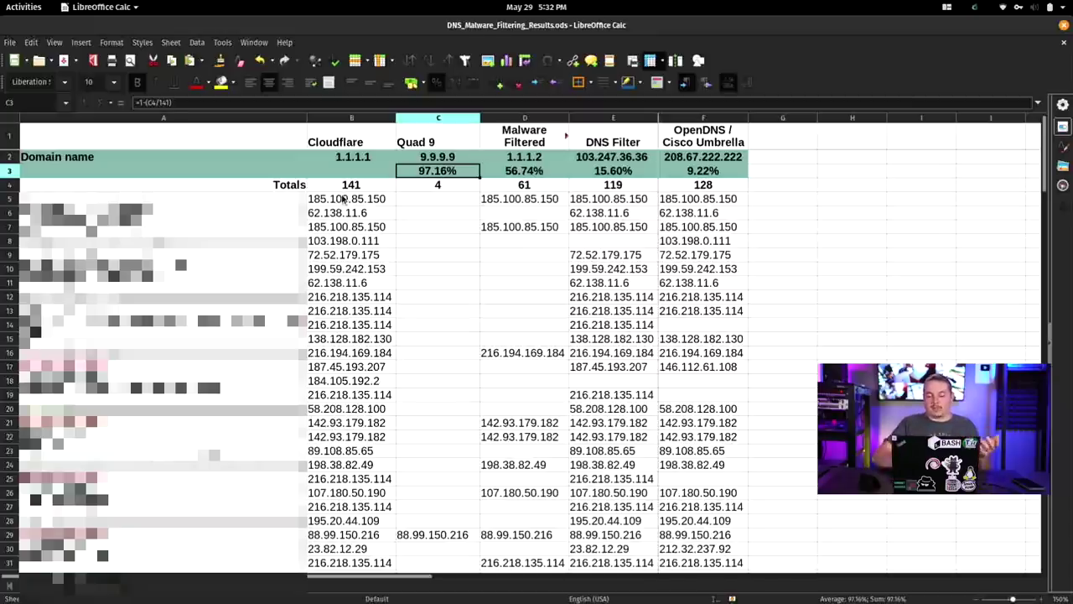
pyautogui.press('Right')
pyautogui.press('Right')
pyautogui.press('Right')
pyautogui.press('Left')
pyautogui.press('Left')
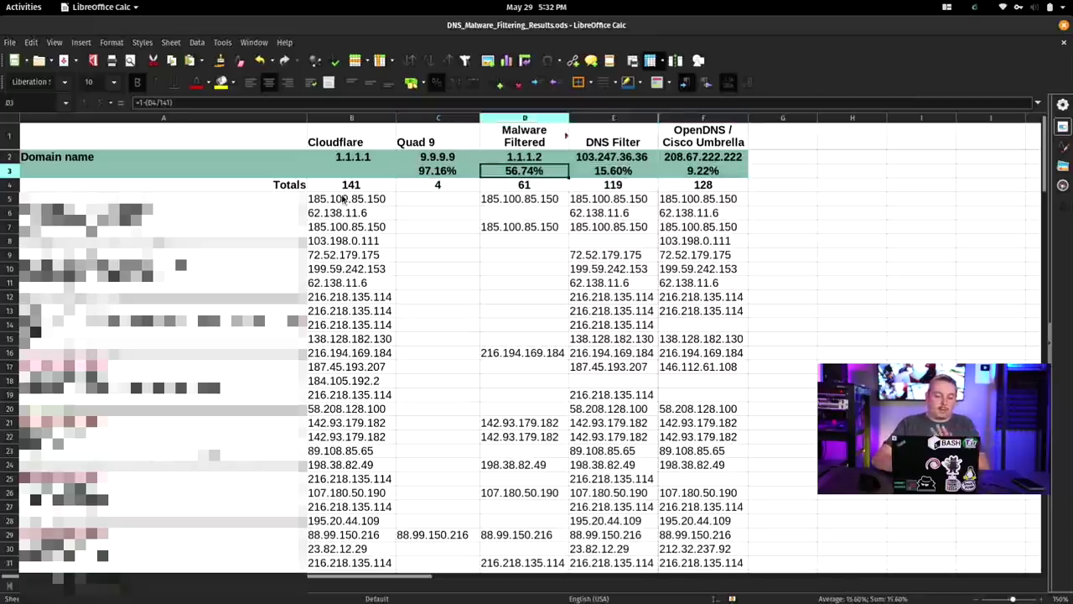
pyautogui.press('Left')
pyautogui.press('Left')
pyautogui.press('Down')
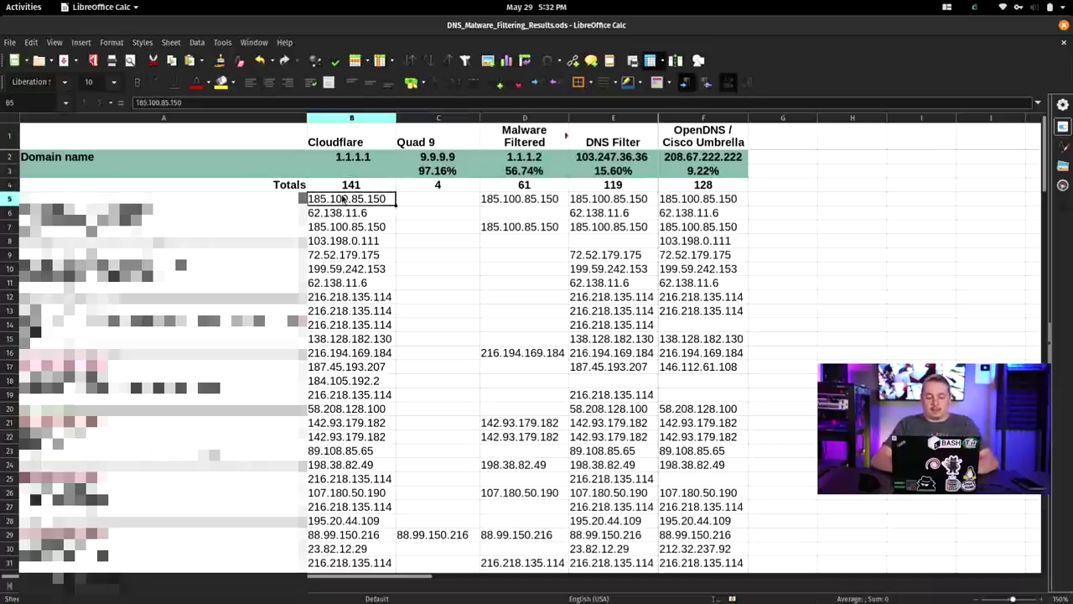
# - Switch to the Suspicious Domains page in Google Chrome
pyautogui.press('super')
pyautogui.press('Down')
pyautogui.press('Down')
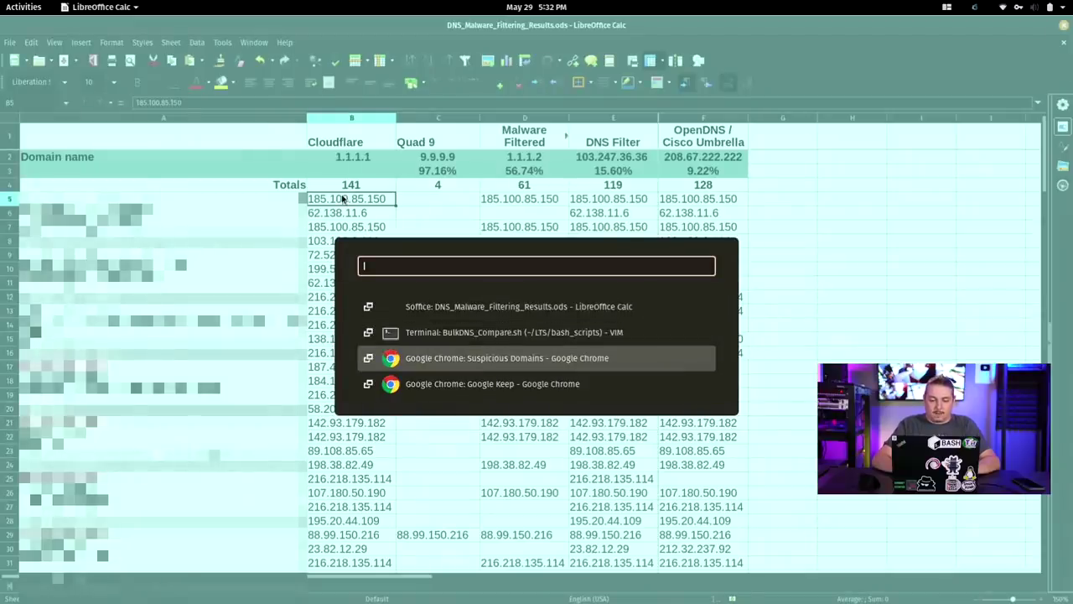
pyautogui.press('Return')
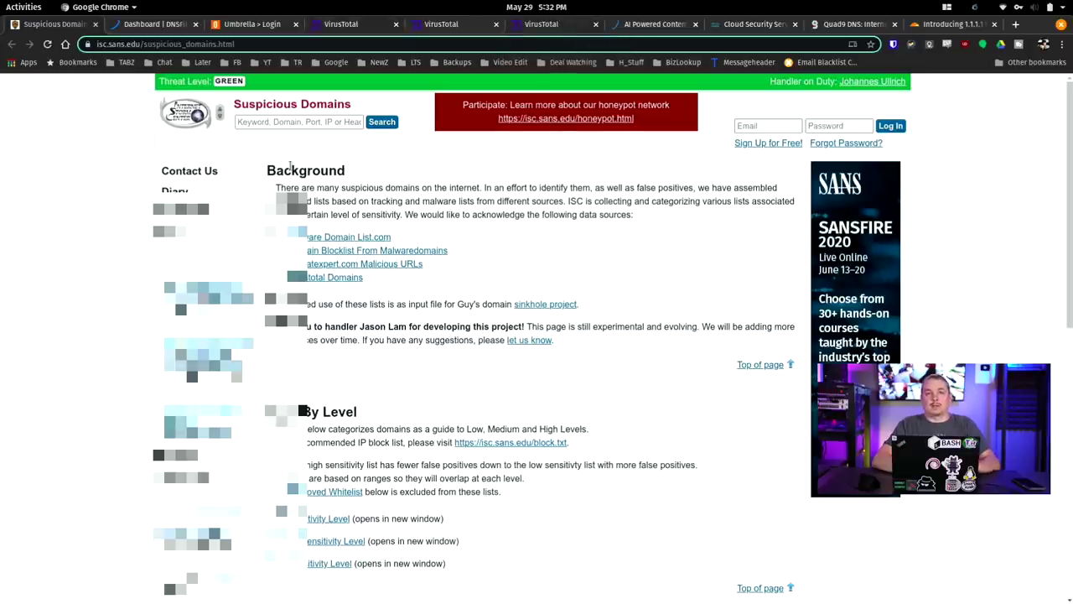
# - Return to the DNS_Malware_Filtering_Results.ods spreadsheet in LibreOffice Calc
pyautogui.press('super')
pyautogui.press('Down')
pyautogui.press('Down')
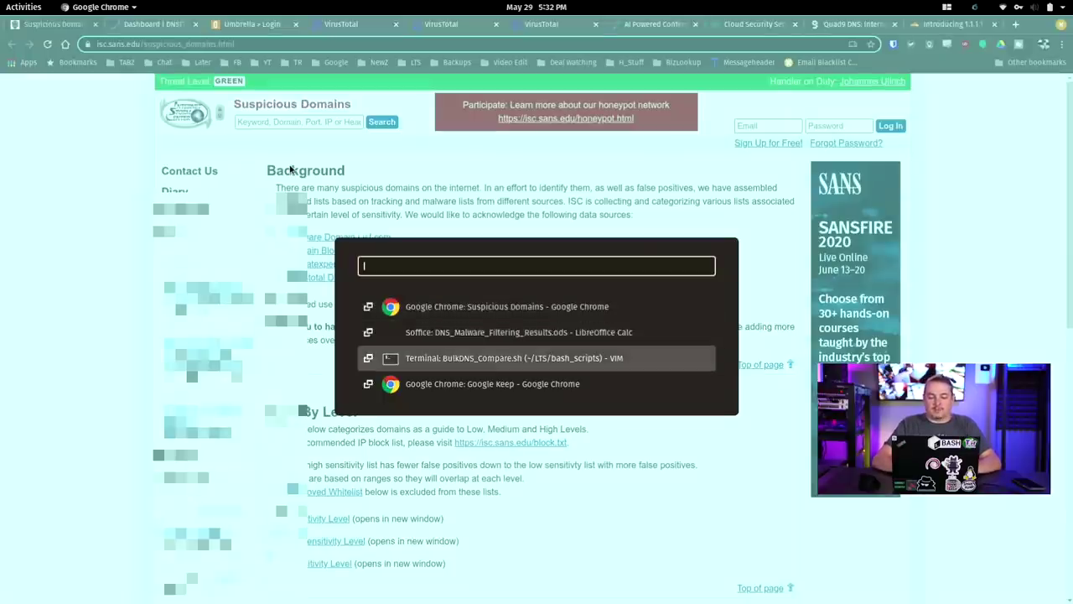
pyautogui.press('Up')
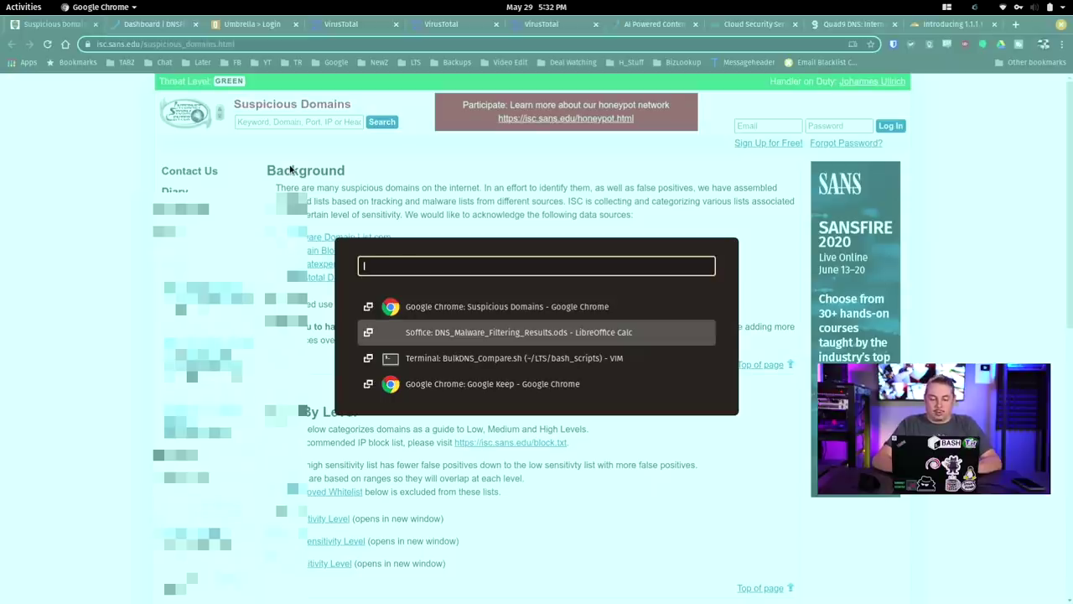
pyautogui.press('Return')
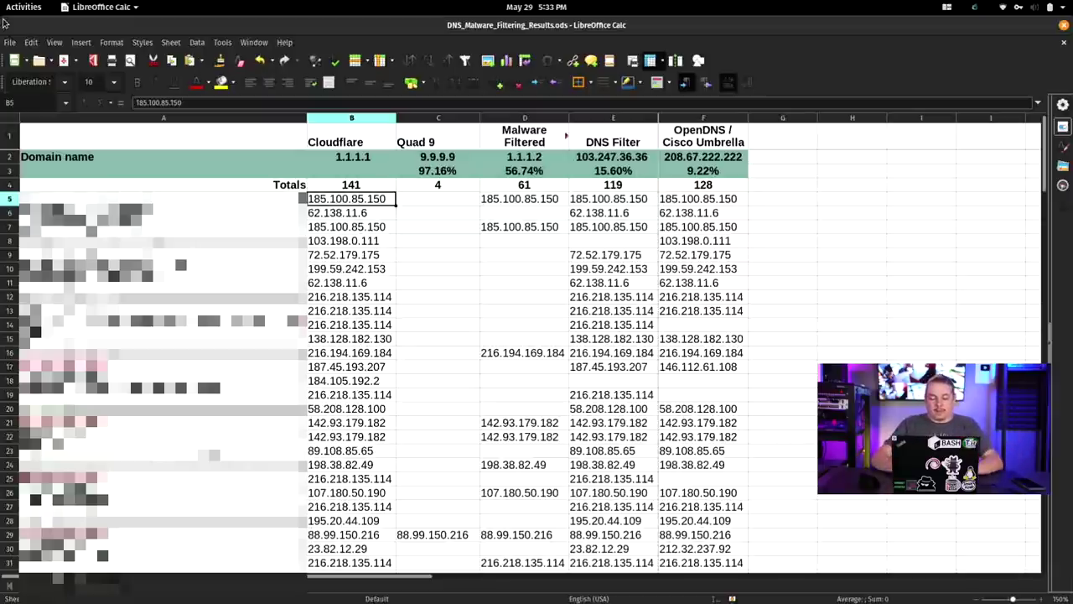
# - Compare the Cloudflare and Quad 9 totals, and examine the percentages for Quad 9, Malware Filtered 1.1.1.2 and DNS Filter
pyautogui.press('Right')
pyautogui.press('Up')
pyautogui.press('Left')
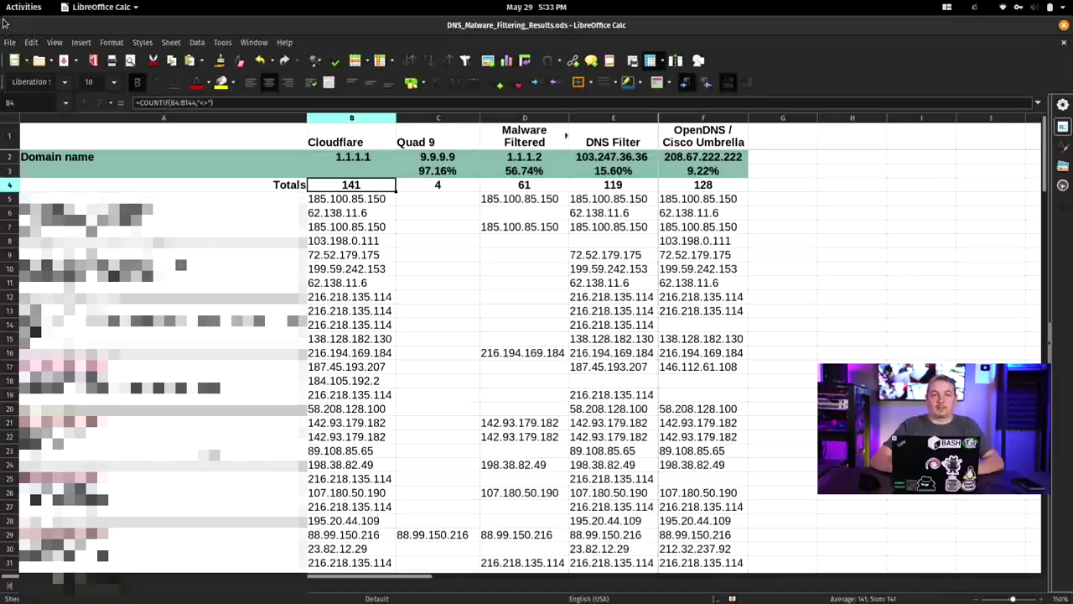
pyautogui.press('Right')
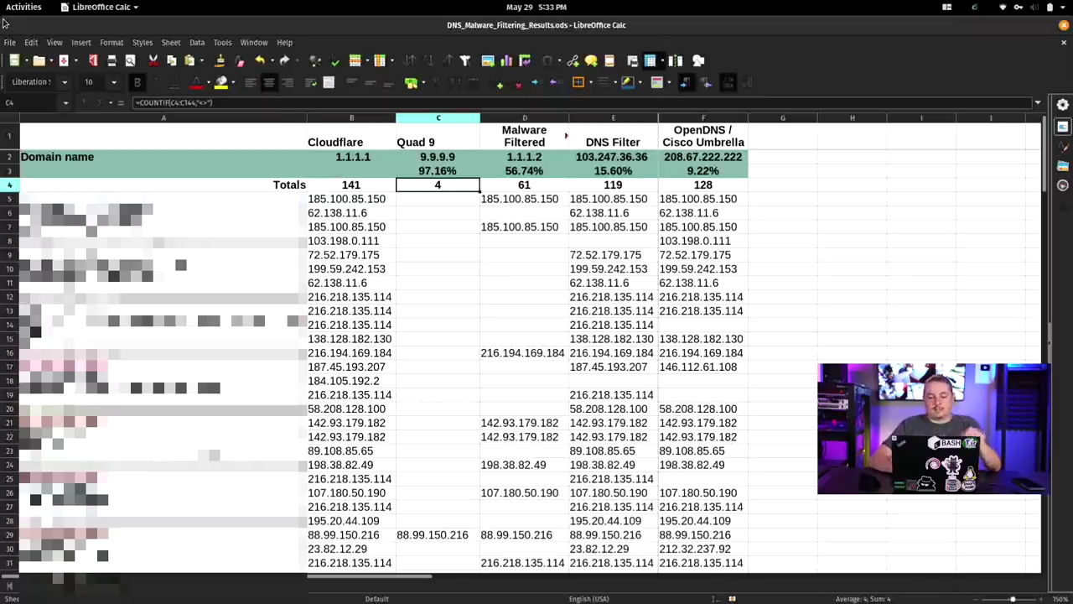
pyautogui.press('Left')
pyautogui.press('Right')
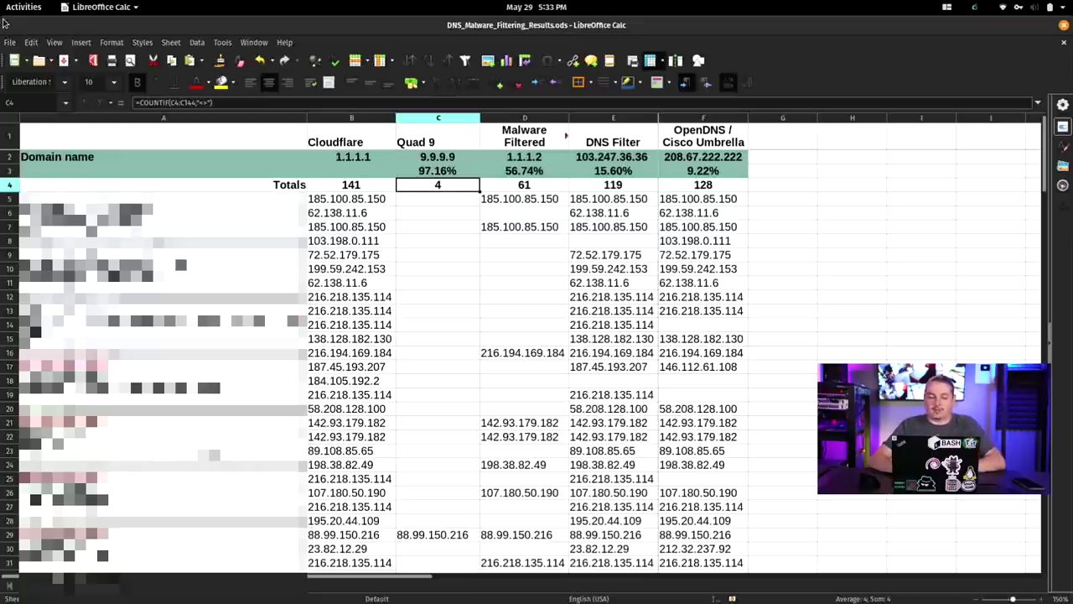
pyautogui.press('Up')
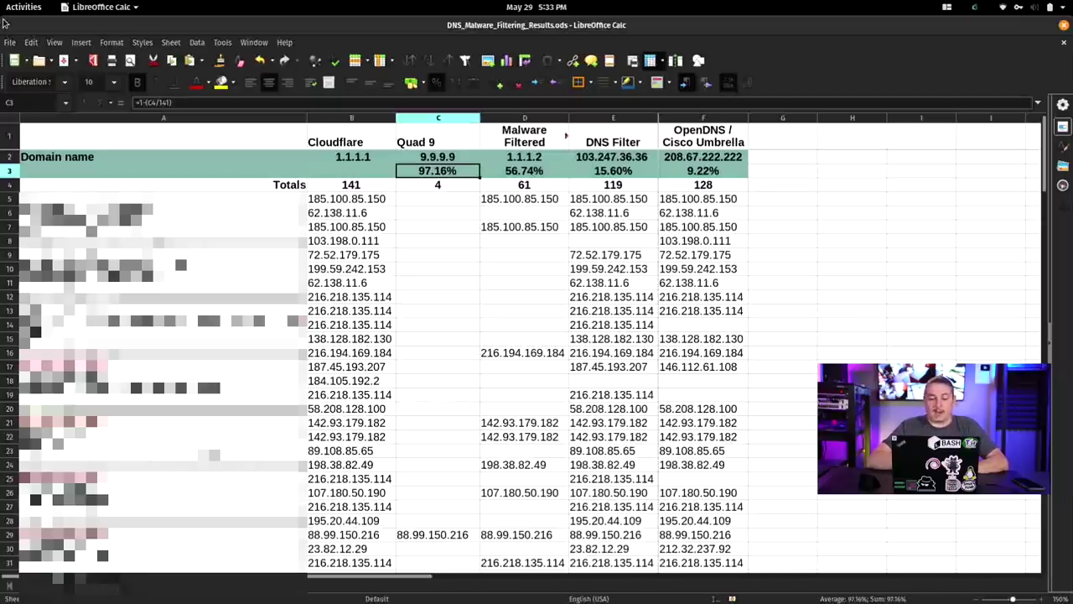
pyautogui.press('Right')
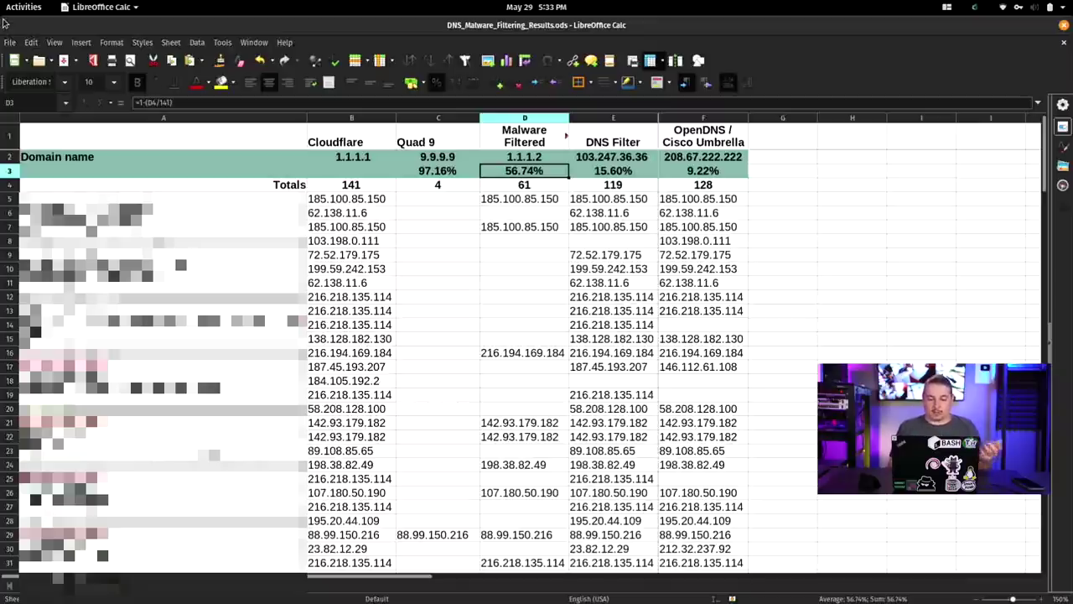
pyautogui.press('Right')
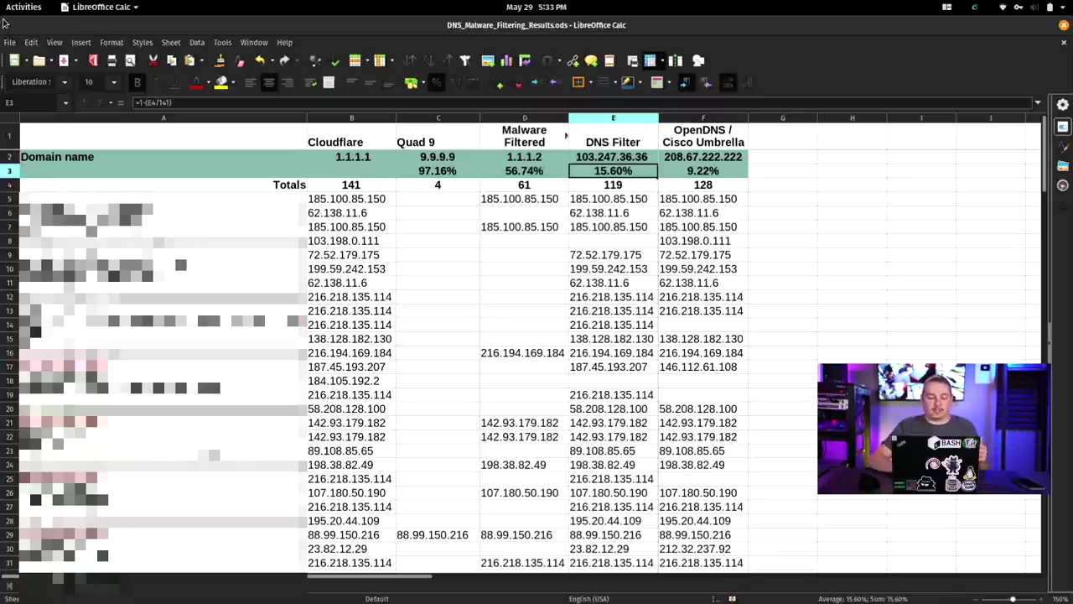
pyautogui.press('Left')
pyautogui.press('Right')
# - Go through the individual lookup results in the DNS Filter column down to row 16
pyautogui.press('Down')
pyautogui.press('Down')
pyautogui.press('Down')
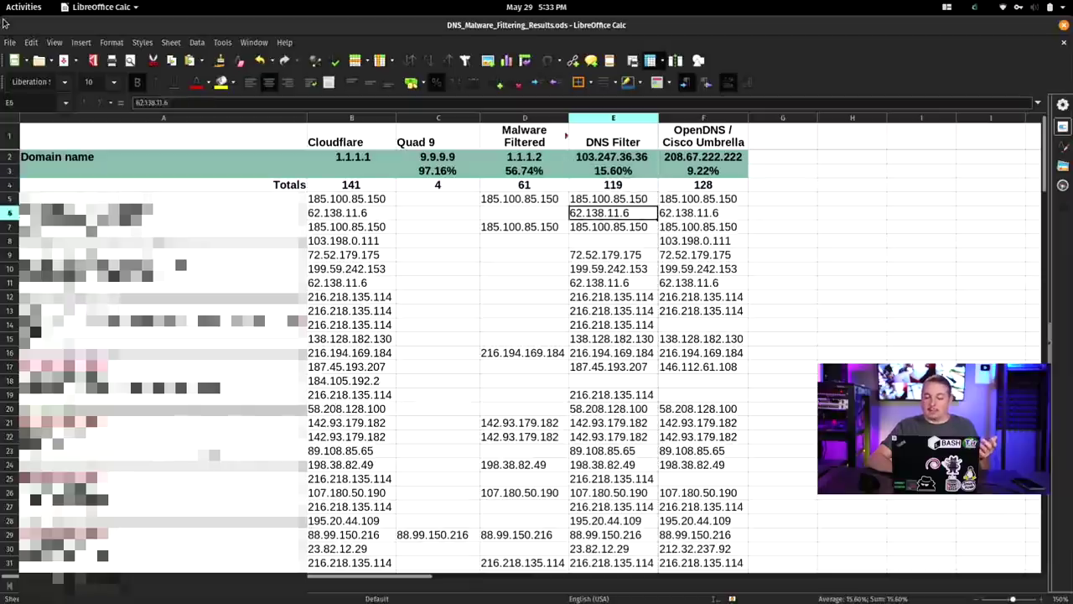
pyautogui.press('Down')
pyautogui.press('Down')
pyautogui.press('Down')
pyautogui.press('Down')
pyautogui.press('Down')
pyautogui.press('Down')
pyautogui.press('Down')
pyautogui.press('Down')
pyautogui.press('Down')
pyautogui.press('Down')
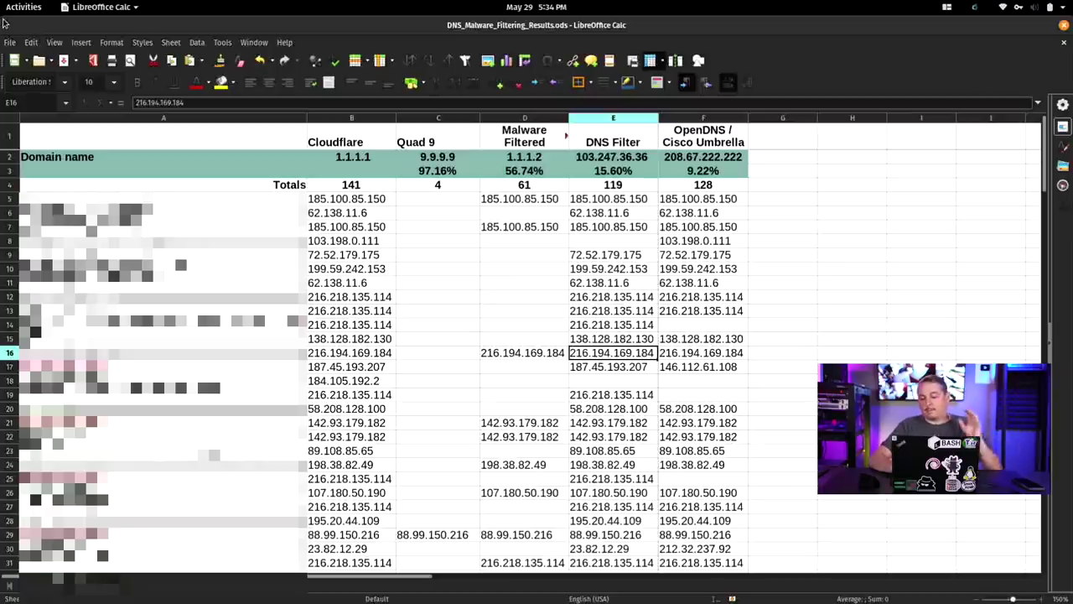
# - Examine the OpenDNS / Cisco Umbrella column from row 16 up to its percentage in cell F3
pyautogui.press('Right')
pyautogui.press('Up')
pyautogui.press('Up')
pyautogui.press('Up')
pyautogui.press('Up')
pyautogui.press('Up')
pyautogui.press('Up')
pyautogui.press('Up')
pyautogui.press('Up')
pyautogui.press('Up')
pyautogui.press('Up')
pyautogui.press('Up')
pyautogui.press('Up')
pyautogui.press('Up')
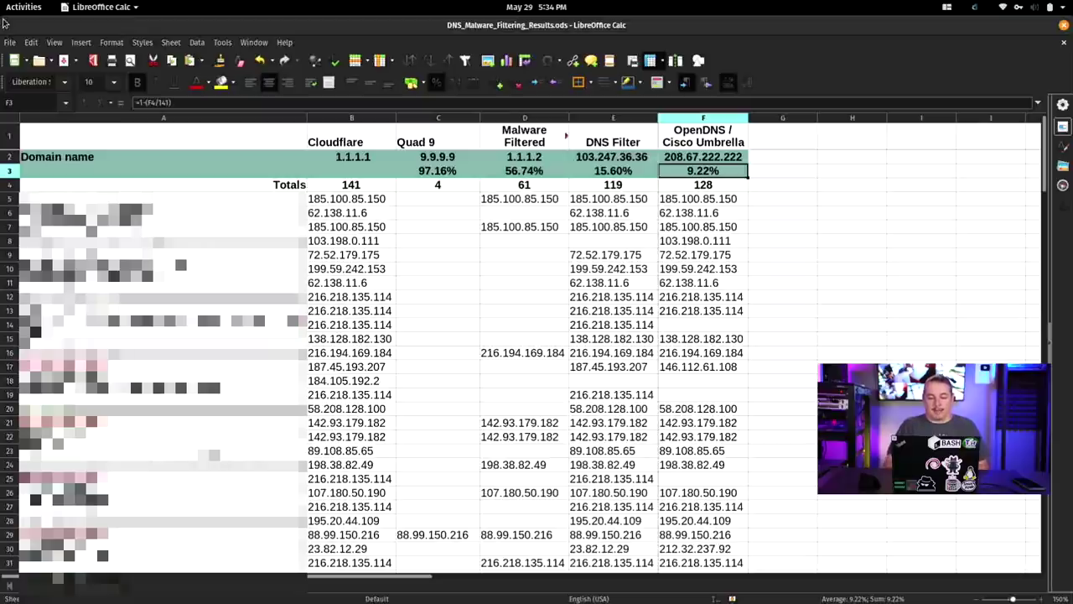
# - Review the row 3 percentages again for Quad 9, Malware Filtered 1.1.1.2 and DNS Filter
pyautogui.press('Left')
pyautogui.press('Left')
pyautogui.press('Left')
pyautogui.press('Left')
pyautogui.press('Right')
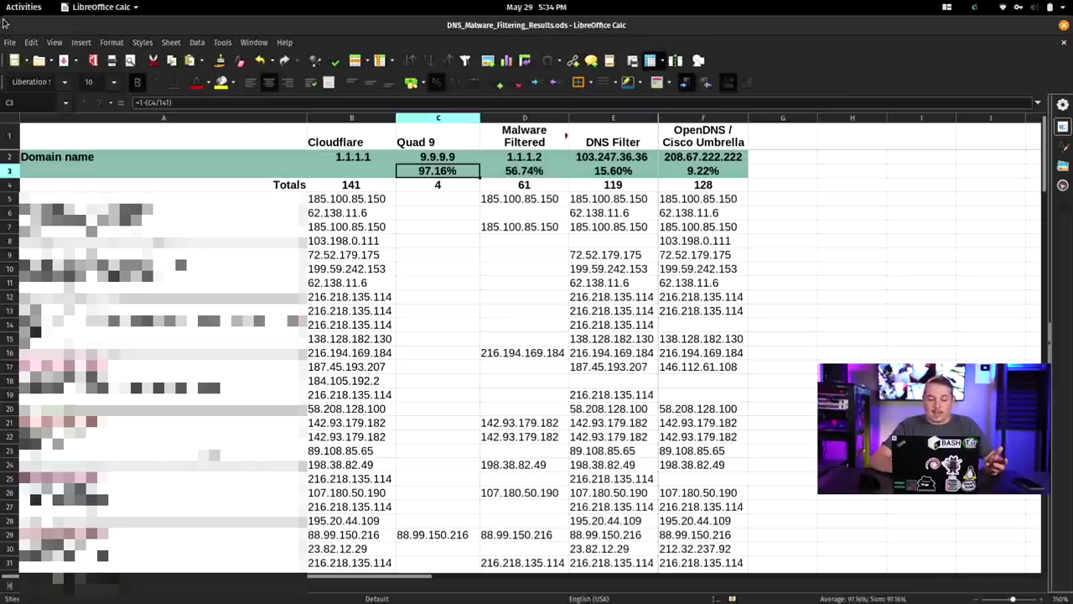
pyautogui.press('Right')
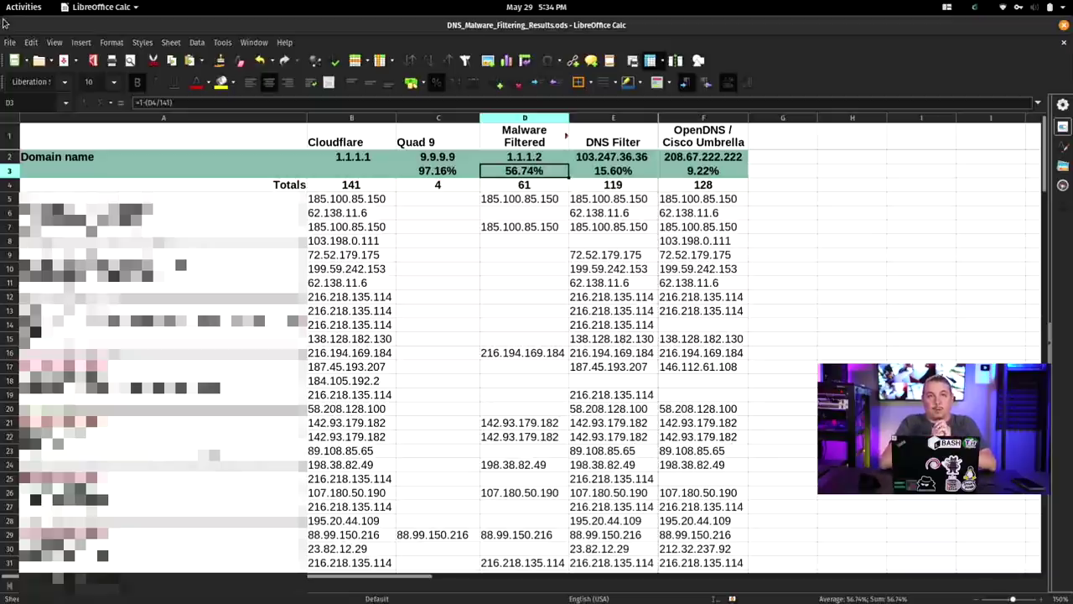
pyautogui.press('Right')
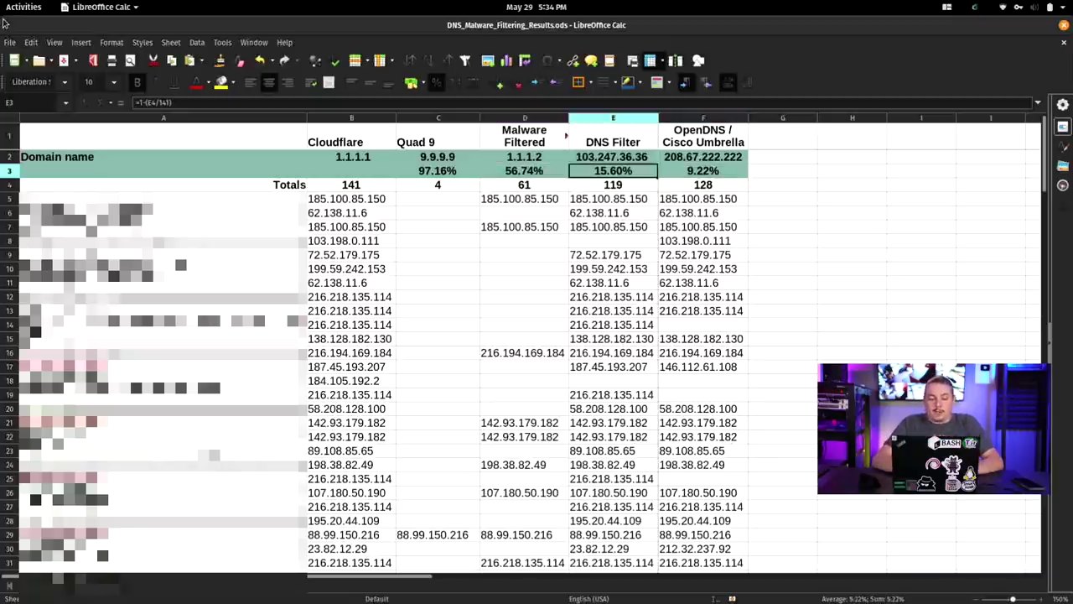
# - Compare the DNS Filter and OpenDNS / Cisco Umbrella percentages in row 3
pyautogui.press('Right')
pyautogui.press('Left')
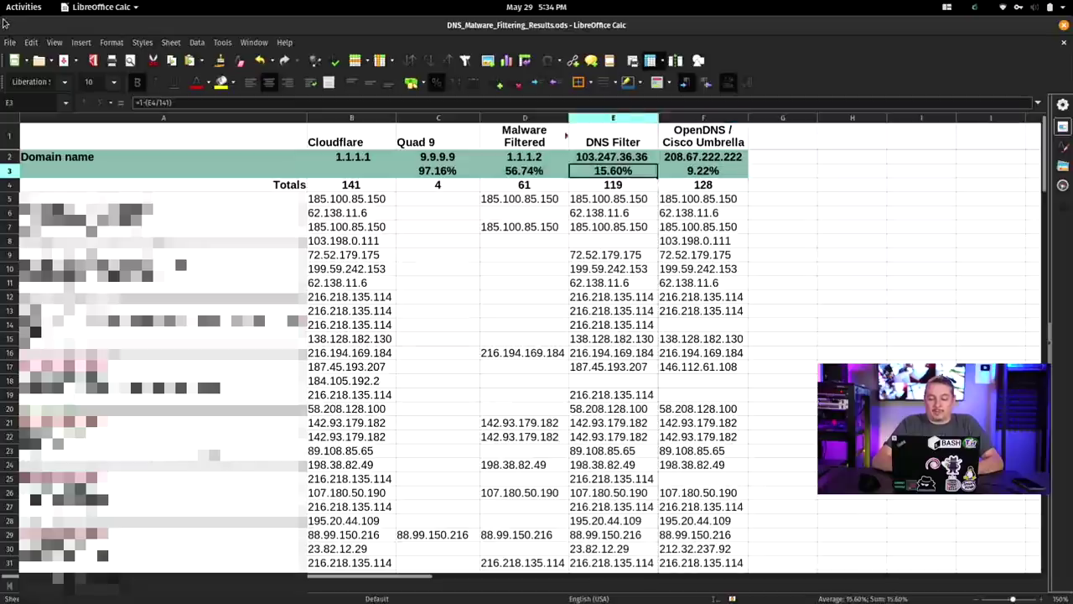
pyautogui.press('Right')
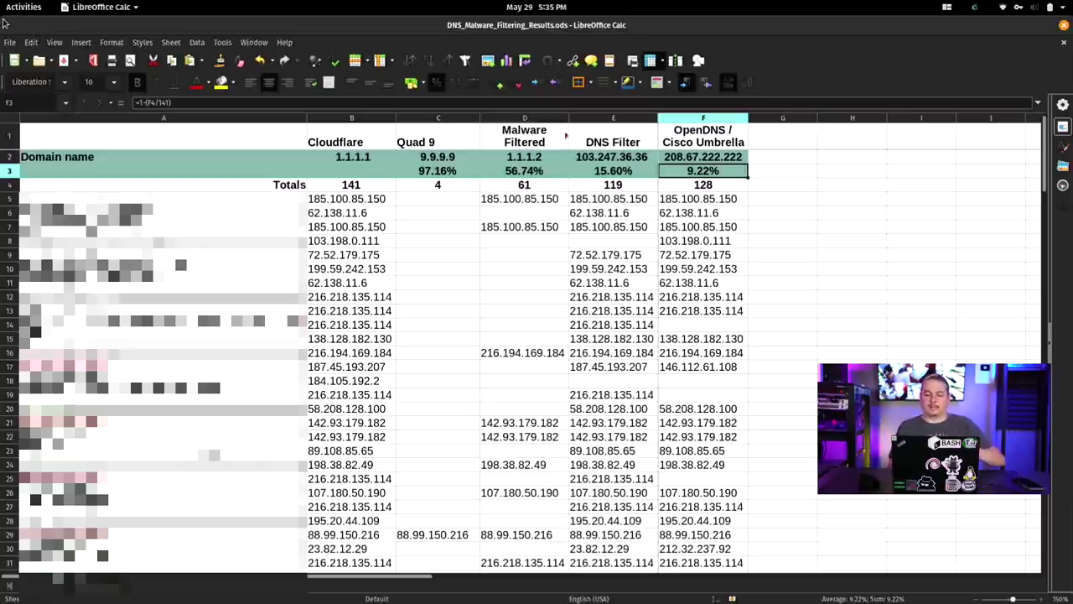
# - Review the row 4 totals from OpenDNS / Cisco Umbrella across to Cloudflare and back to DNS Filter
pyautogui.press('Down')
pyautogui.press('Left')
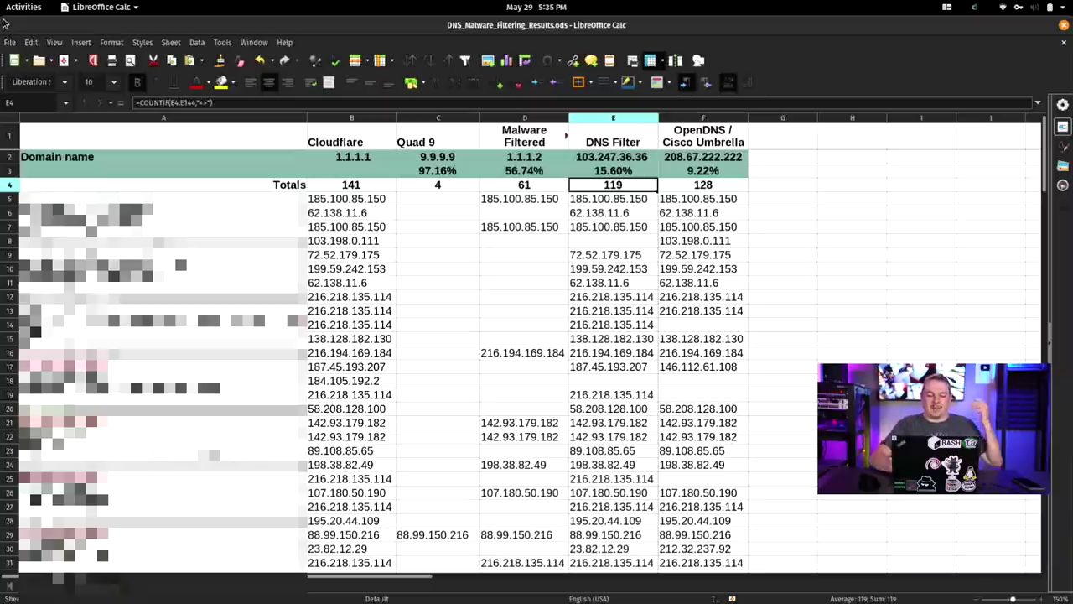
pyautogui.press('Left')
pyautogui.press('Left')
pyautogui.press('Left')
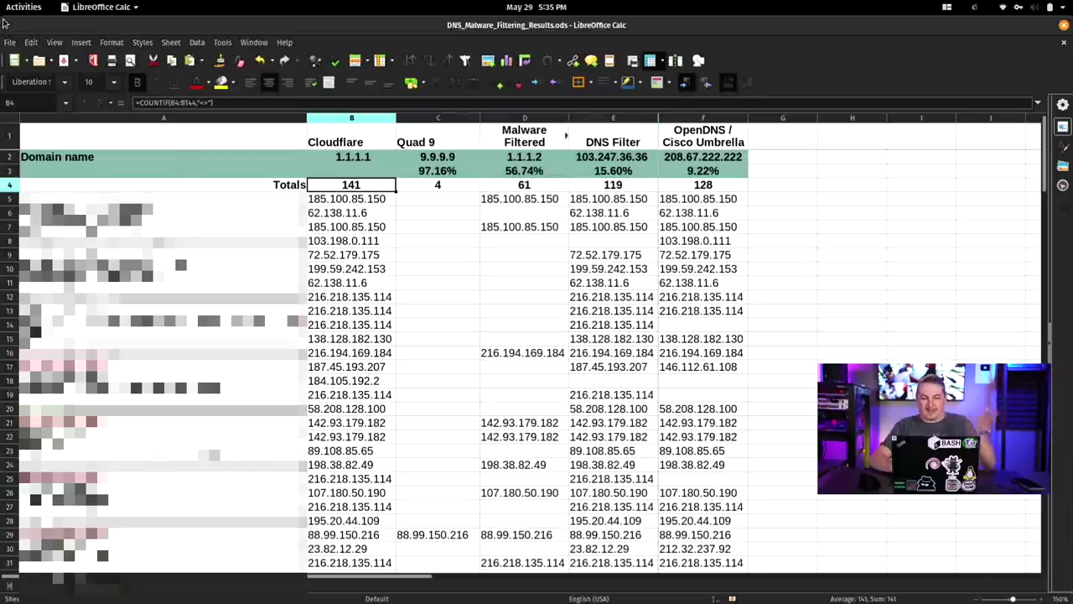
pyautogui.press('Right')
pyautogui.press('Right')
pyautogui.press('Right')
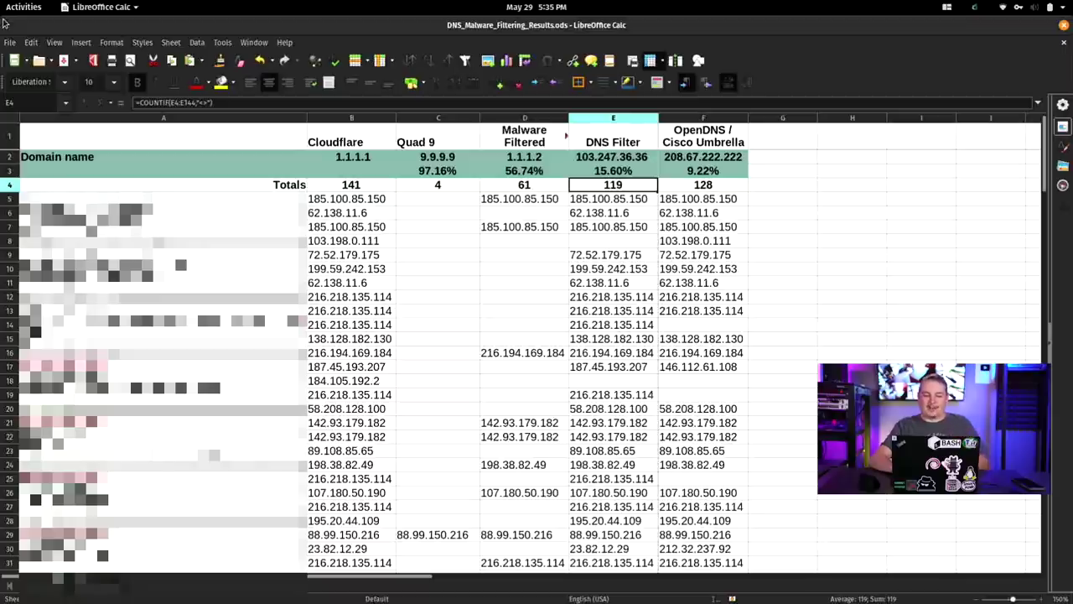
# - Go through the DNS server addresses in row 2 from Cloudflare across to DNS Filter
pyautogui.press('Left')
pyautogui.press('Left')
pyautogui.press('Left')
pyautogui.press('Up')
pyautogui.press('Up')
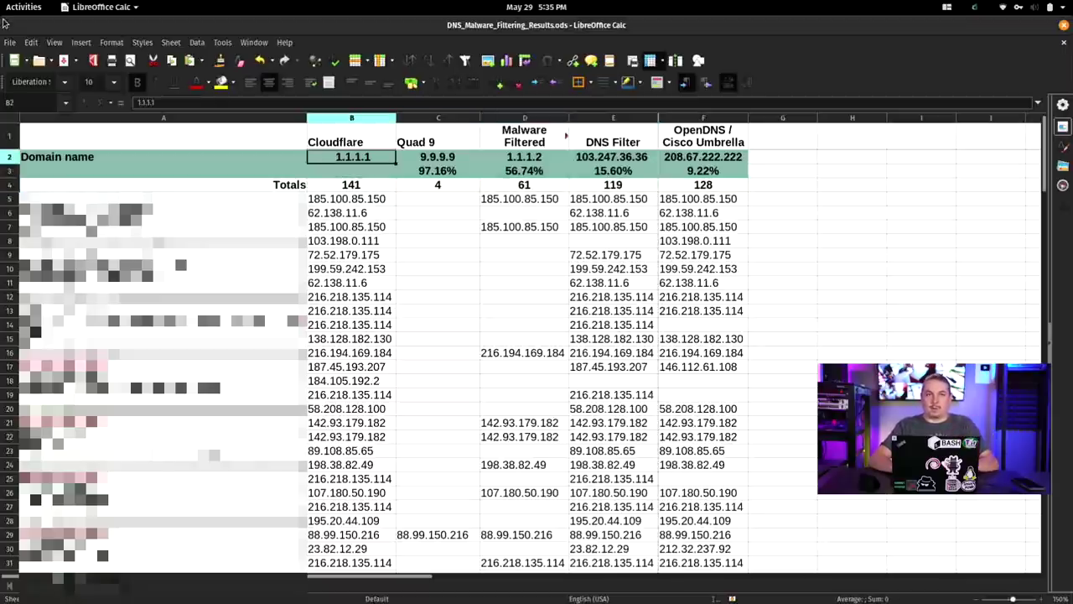
pyautogui.press('Right')
pyautogui.press('Right')
pyautogui.press('Right')
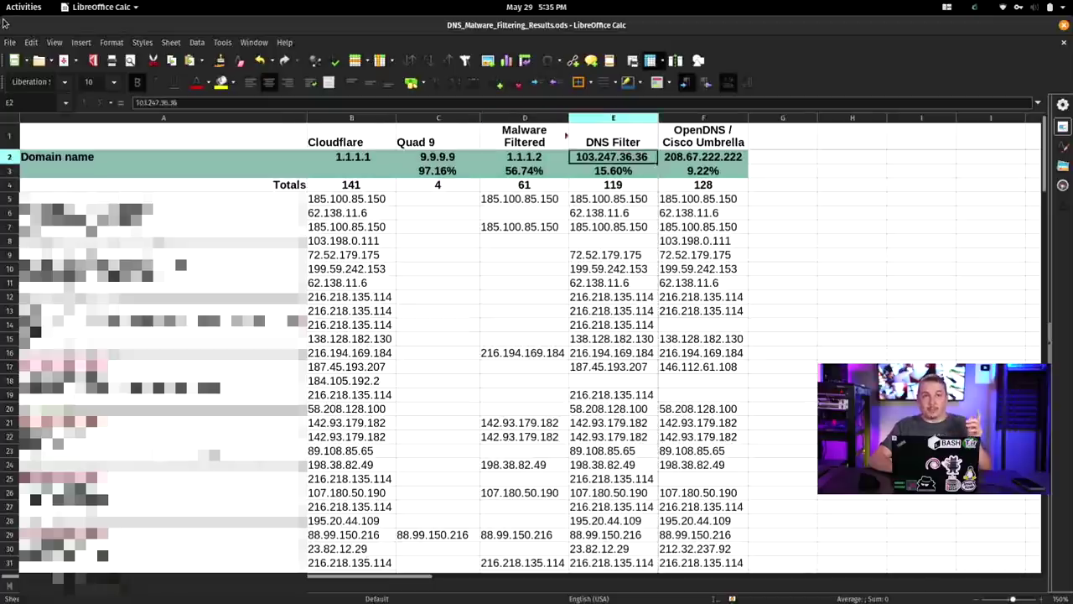
# - Examine the Malware Filtered 1.1.1.2 address and percentage, and the Quad 9 percentage in cell C3
pyautogui.press('Down')
pyautogui.press('Left')
pyautogui.press('Up')
pyautogui.press('Down')
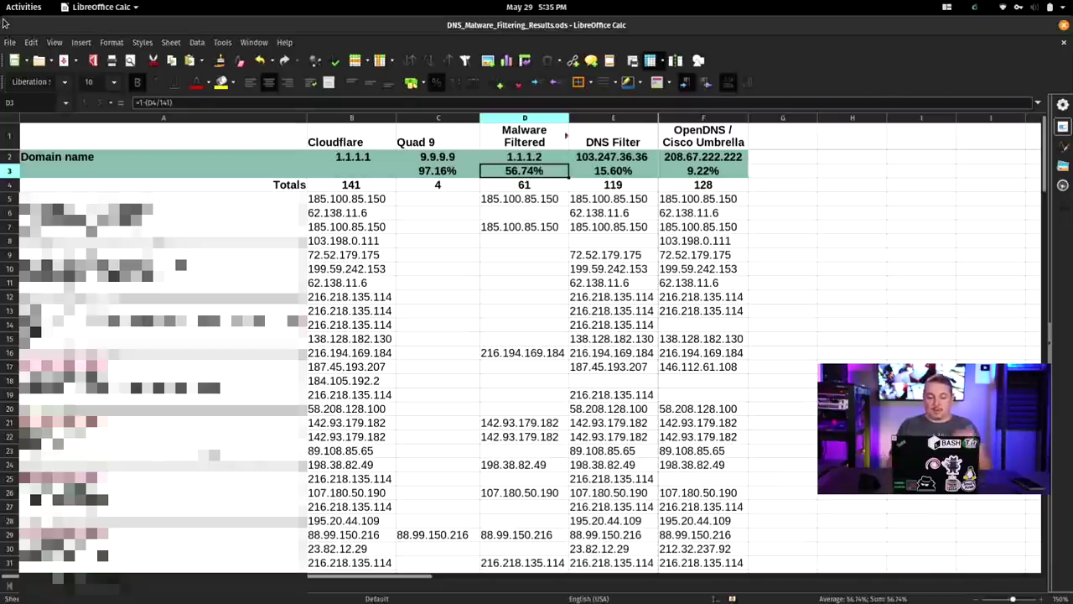
pyautogui.press('Left')
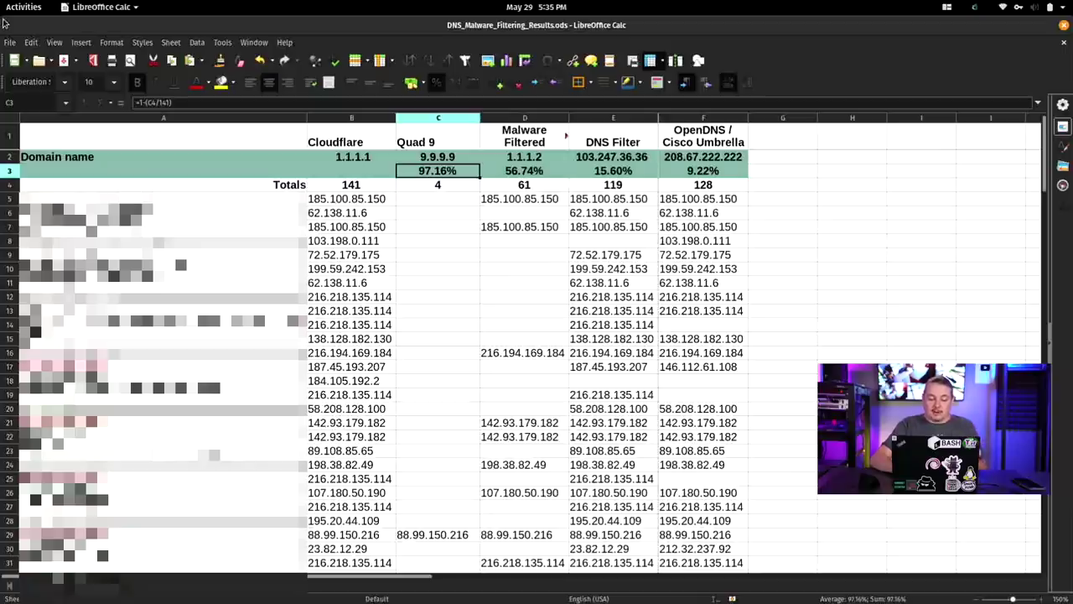
# - Inspect the individual lookup results in the Quad 9 column down to row 20 and back up to row 8
pyautogui.press('Down')
pyautogui.press('Down')
pyautogui.press('Down')
pyautogui.press('Down')
pyautogui.press('Down')
pyautogui.press('Down')
pyautogui.press('Down')
pyautogui.press('Down')
pyautogui.press('Down')
pyautogui.press('Down')
pyautogui.press('Down')
pyautogui.press('Down')
pyautogui.press('Down')
pyautogui.press('Down')
pyautogui.press('Down')
pyautogui.press('Down')
pyautogui.press('Down')
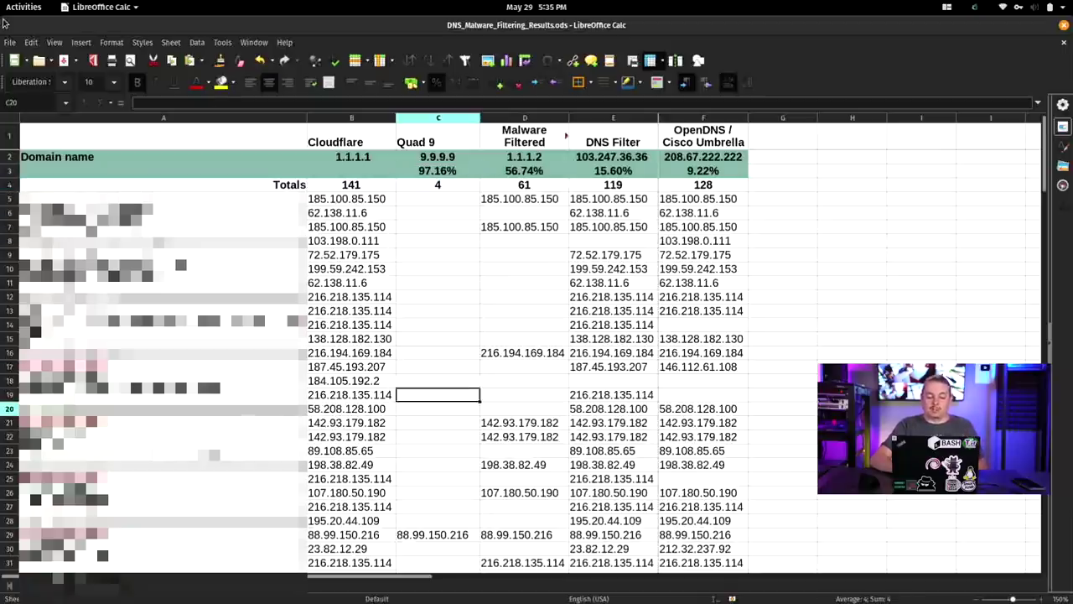
pyautogui.press('Up')
pyautogui.press('Up')
pyautogui.press('Up')
pyautogui.press('Up')
pyautogui.press('Up')
pyautogui.press('Up')
pyautogui.press('Up')
pyautogui.press('Up')
pyautogui.press('Up')
pyautogui.press('Up')
pyautogui.press('Up')
pyautogui.press('Up')
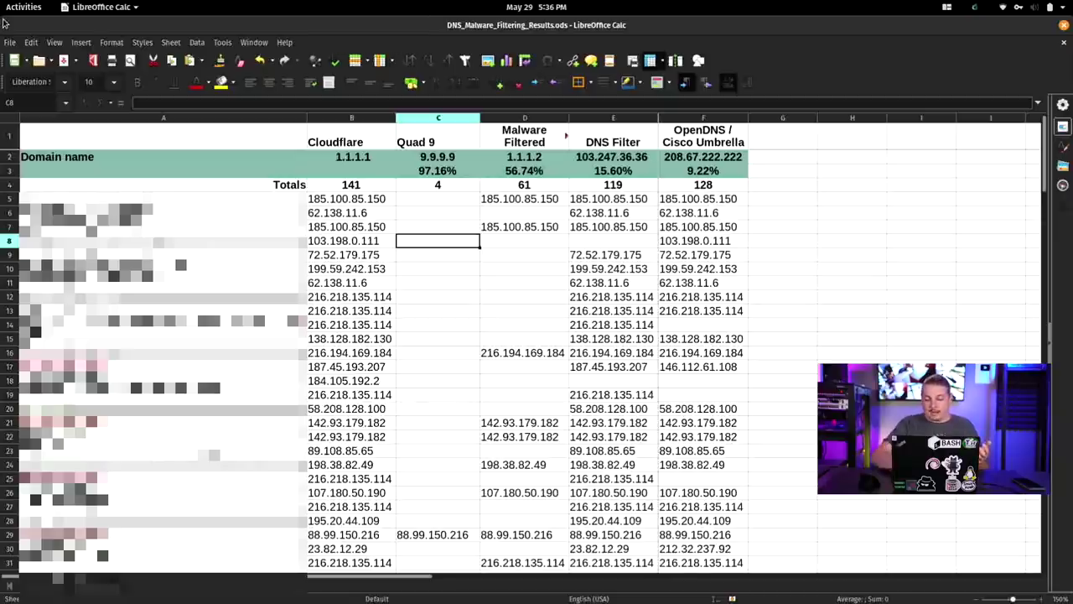
# - Check the OpenDNS / Cisco Umbrella total in F4, and select the DNS Filter and Malware Filtered totals in D4:E4
pyautogui.press('Right')
pyautogui.press('Right')
pyautogui.press('Right')
pyautogui.press('Up')
pyautogui.press('Up')
pyautogui.press('Up')
pyautogui.press('Up')
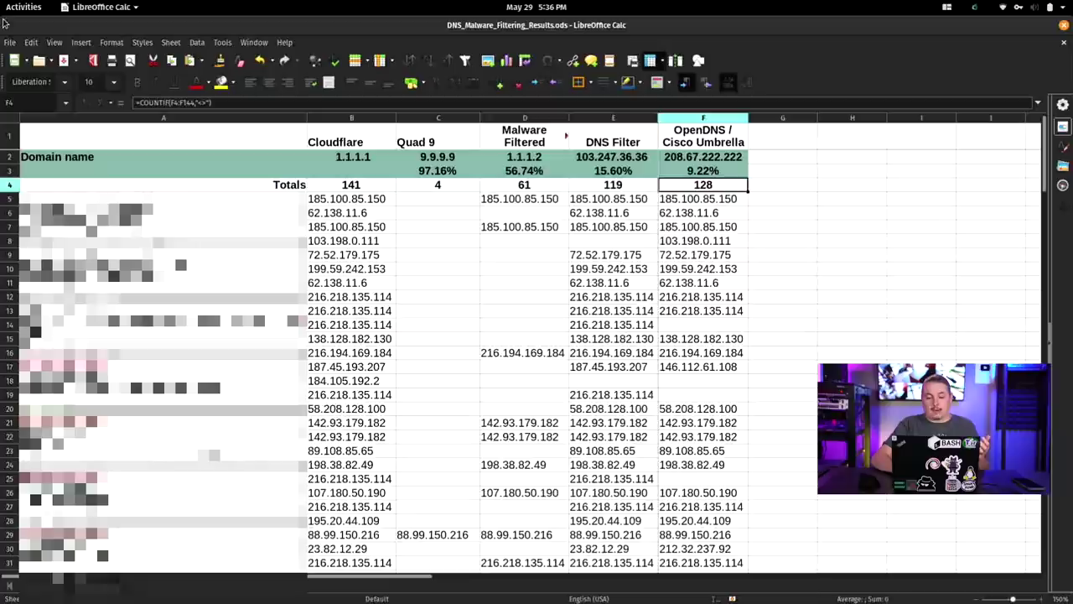
pyautogui.press('Left')
pyautogui.hotkey('shift', 'Left')
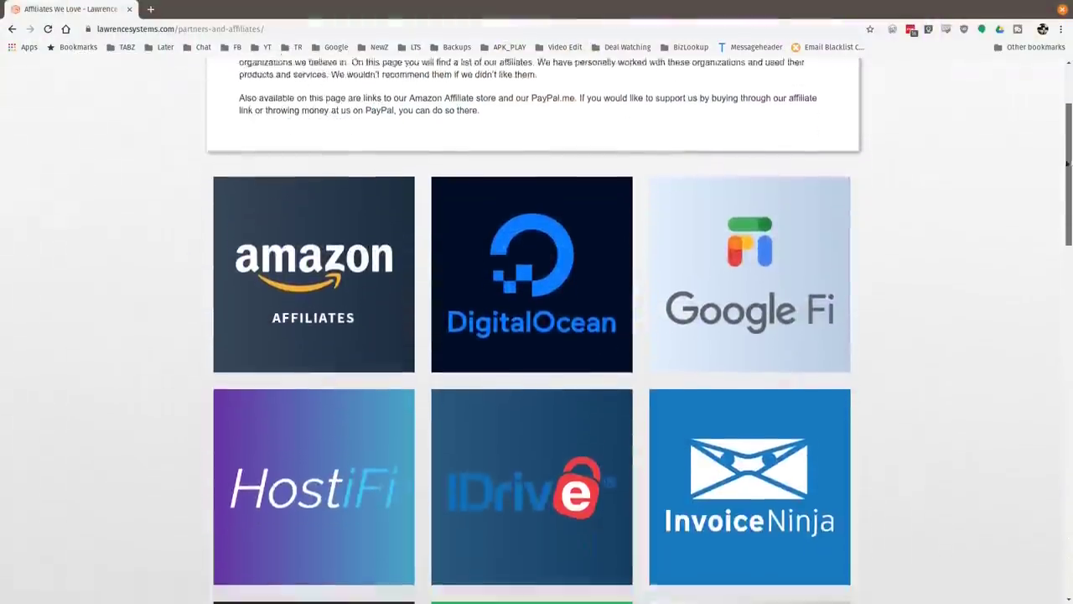
# - Look through the affiliate tiles on the Lawrence Systems partners and affiliates page in the web browser
pyautogui.scroll(-5, 1060, 225)
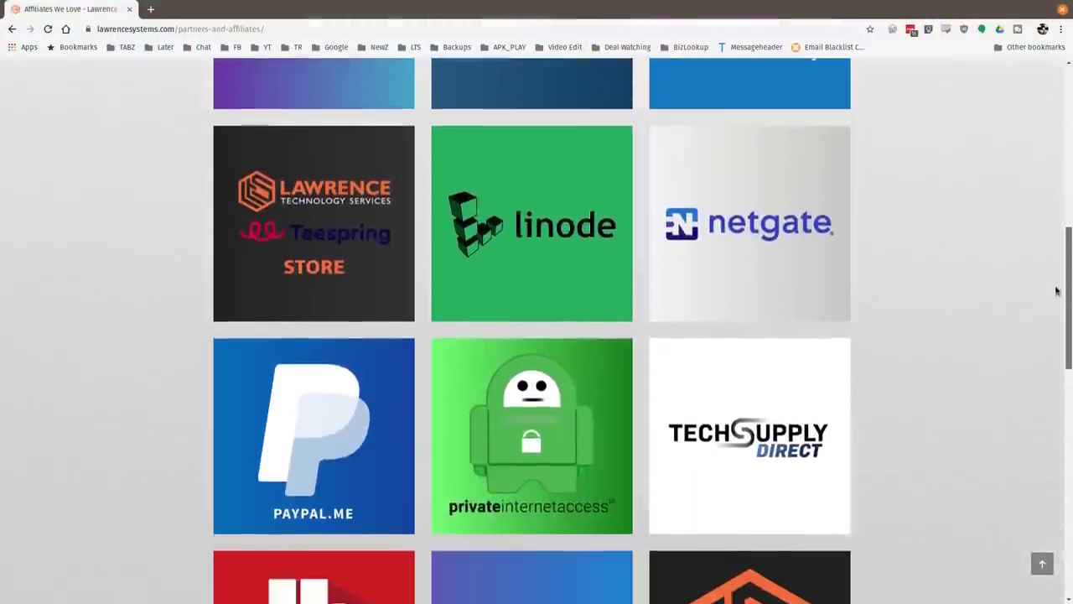